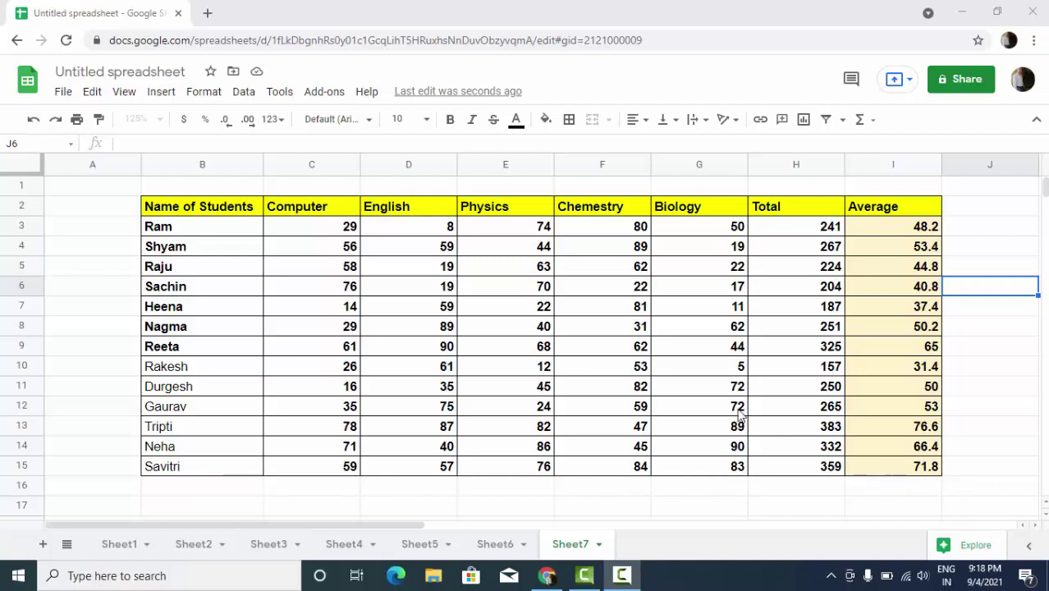
Step: Make the Sheet7 student names in column B bold, then go to Sheet6
{"action": "left_click", "coordinate": [89, 294]}
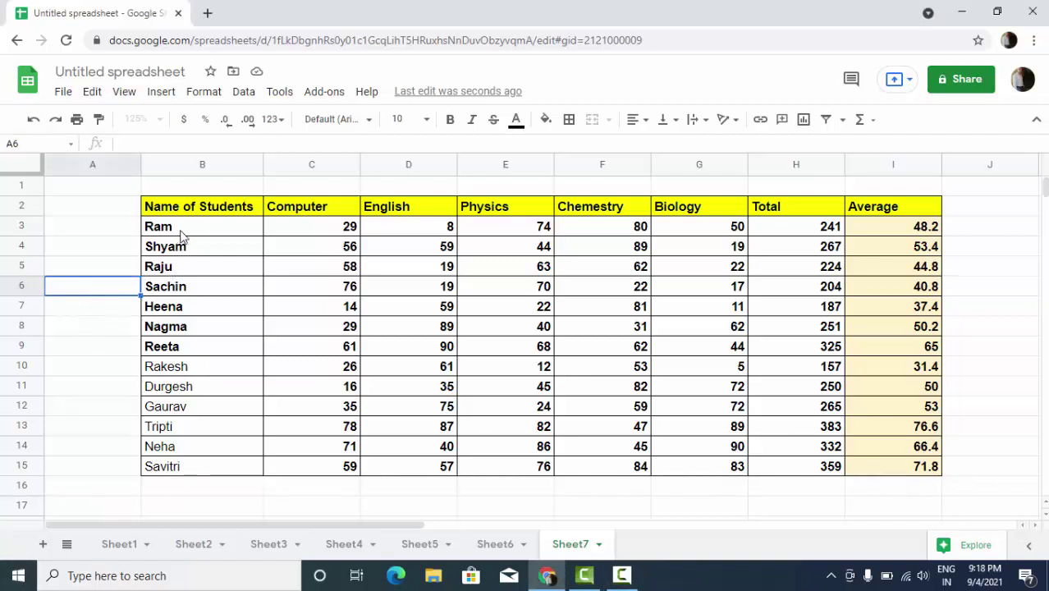
{"action": "left_click_drag", "start_coordinate": [181, 233], "coordinate": [222, 465]}
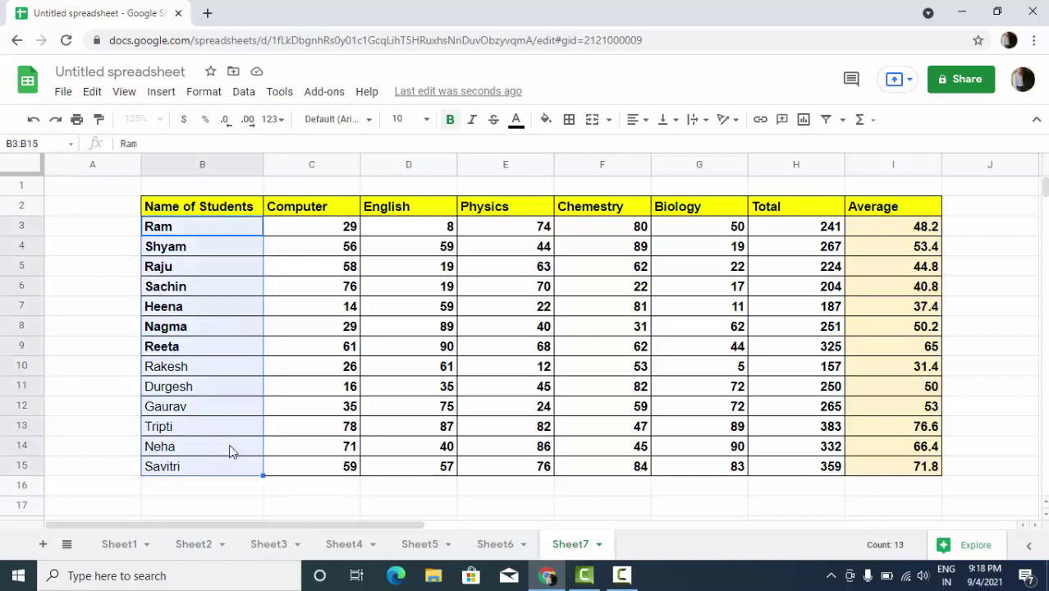
{"action": "left_click", "coordinate": [448, 120]}
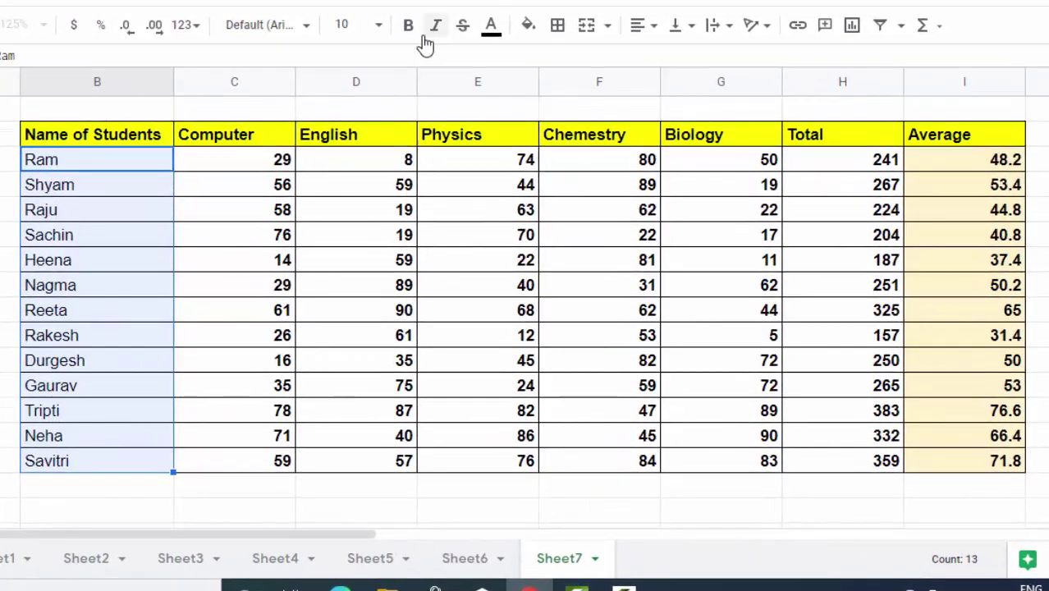
{"action": "left_click", "coordinate": [419, 51]}
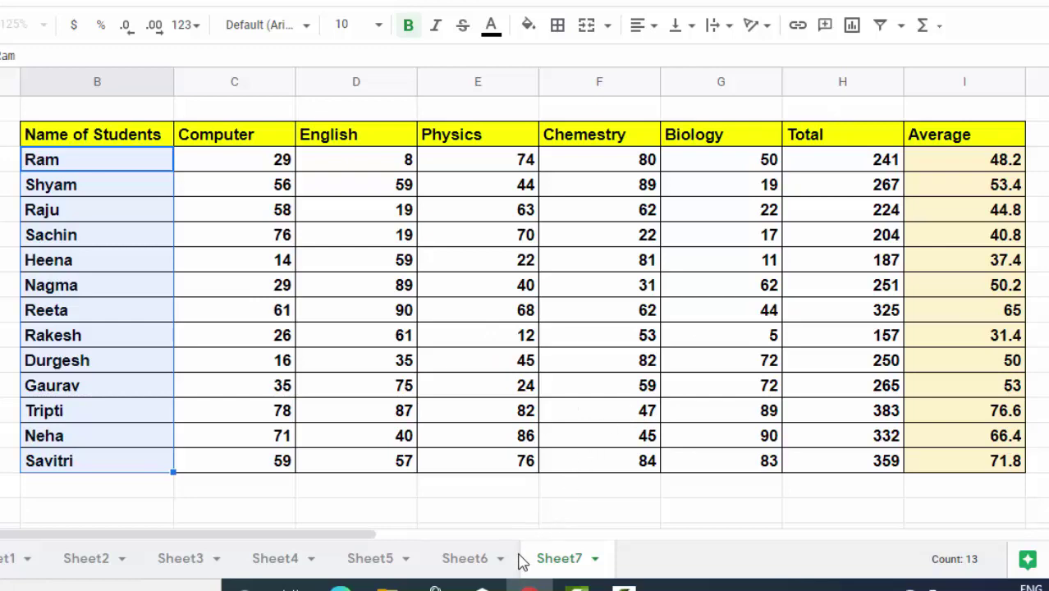
{"action": "left_click", "coordinate": [473, 562]}
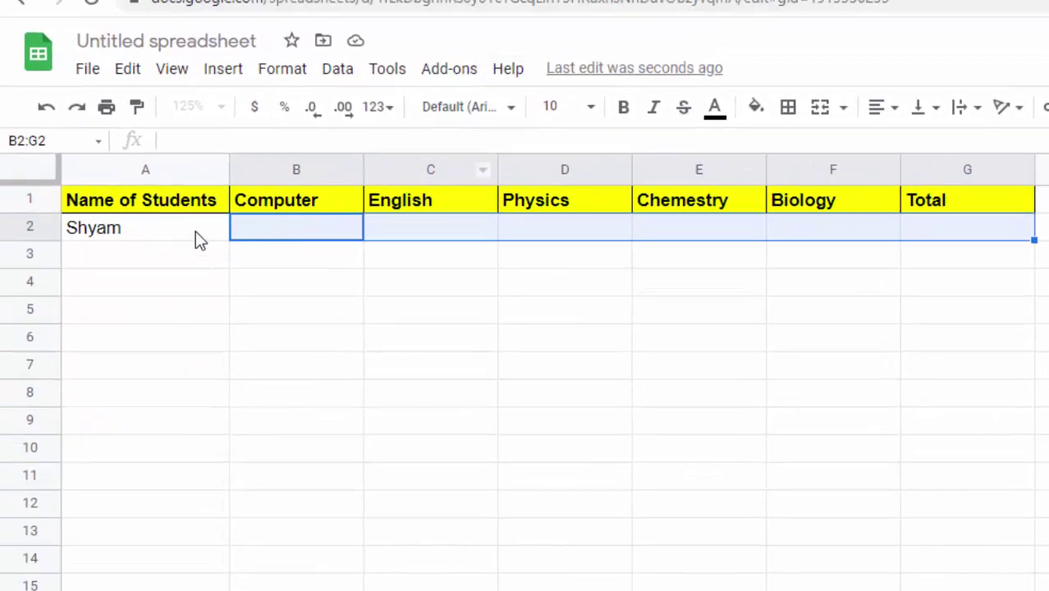
Step: Clear Shyam from A2 and start a =VLOOKUP( formula in B2
{"action": "left_click", "coordinate": [206, 237]}
{"action": "key", "text": "Delete"}
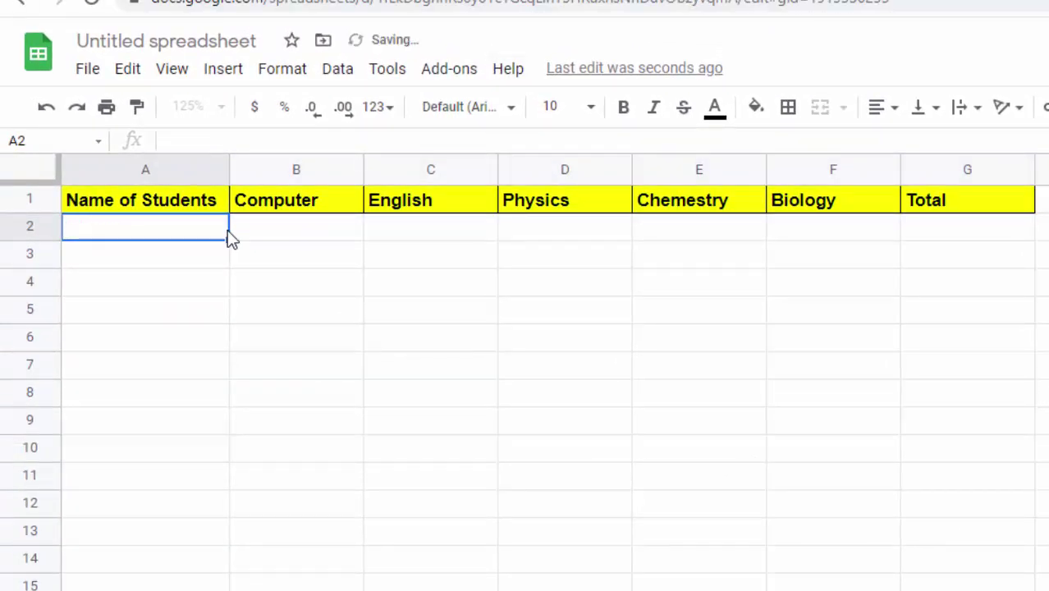
{"action": "left_click", "coordinate": [285, 234]}
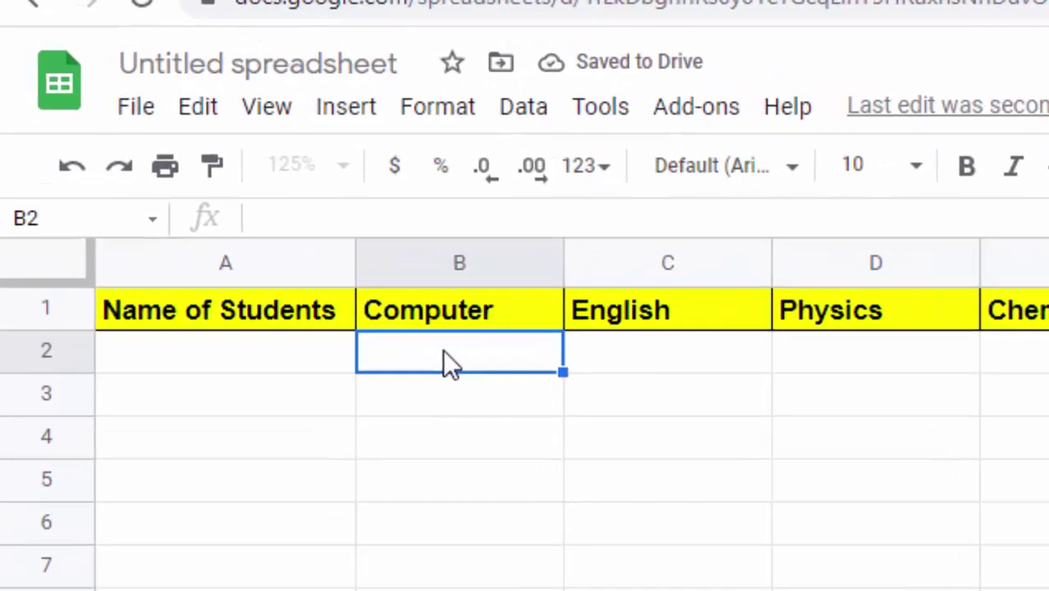
{"action": "type", "text": "="}
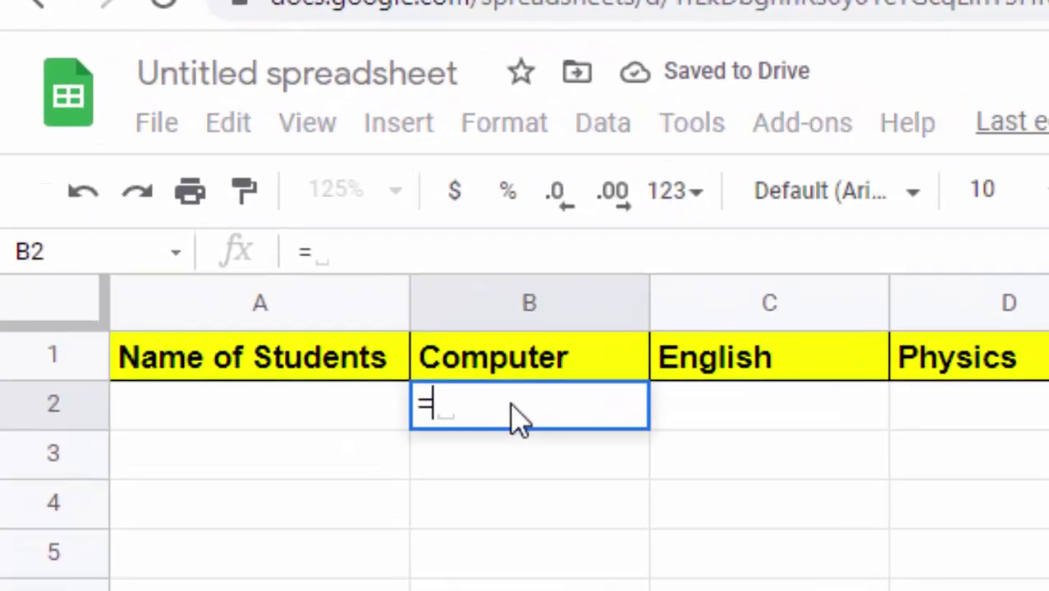
{"action": "type", "text": "vloo"}
{"action": "key", "text": "Tab"}
{"action": "type", "text": "`"}
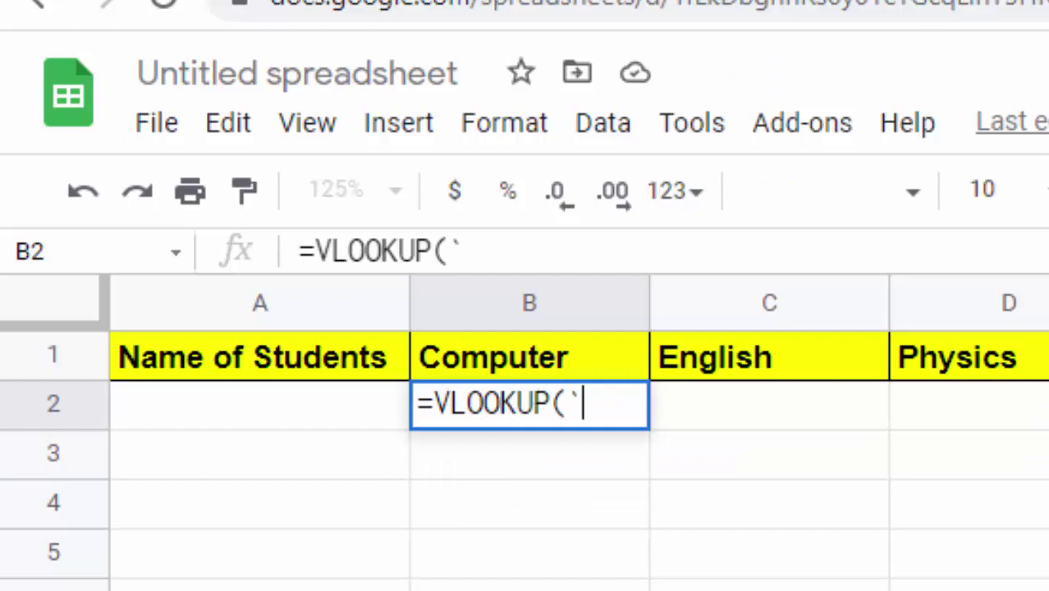
{"action": "key", "text": "BackSpace"}
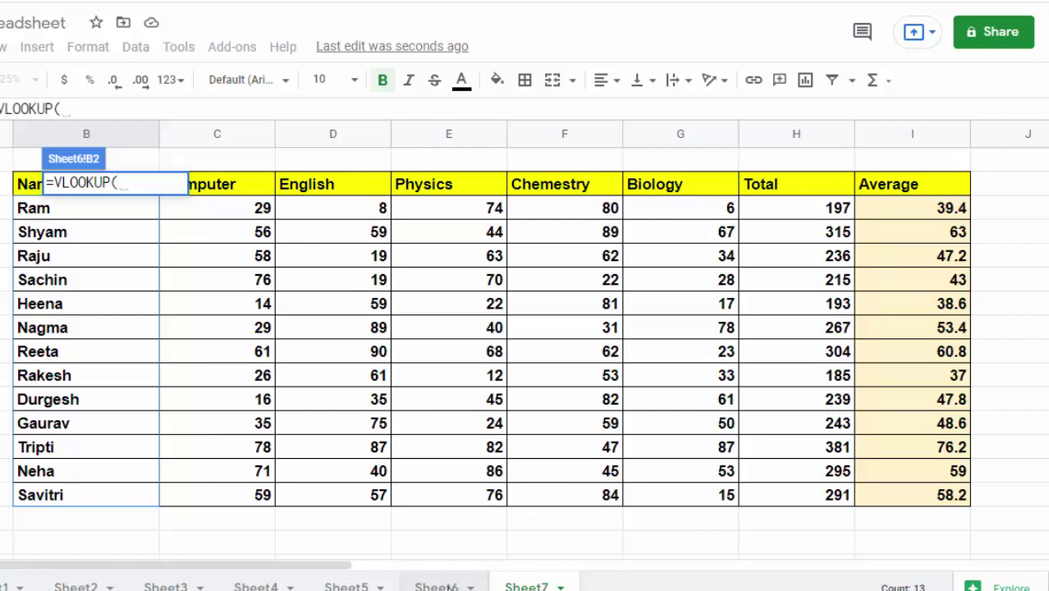
{"action": "left_click", "coordinate": [437, 587]}
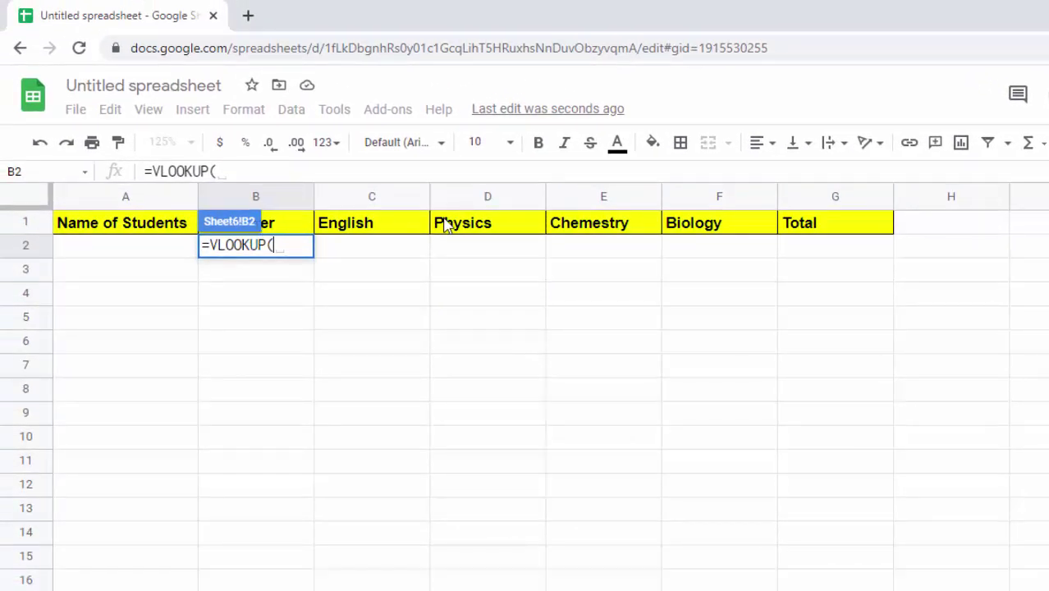
Step: Add the VLOOKUP arguments $A$2 and Sheet7!$B$2:$I$15, then begin COLUMNS(
{"action": "left_click", "coordinate": [98, 253]}
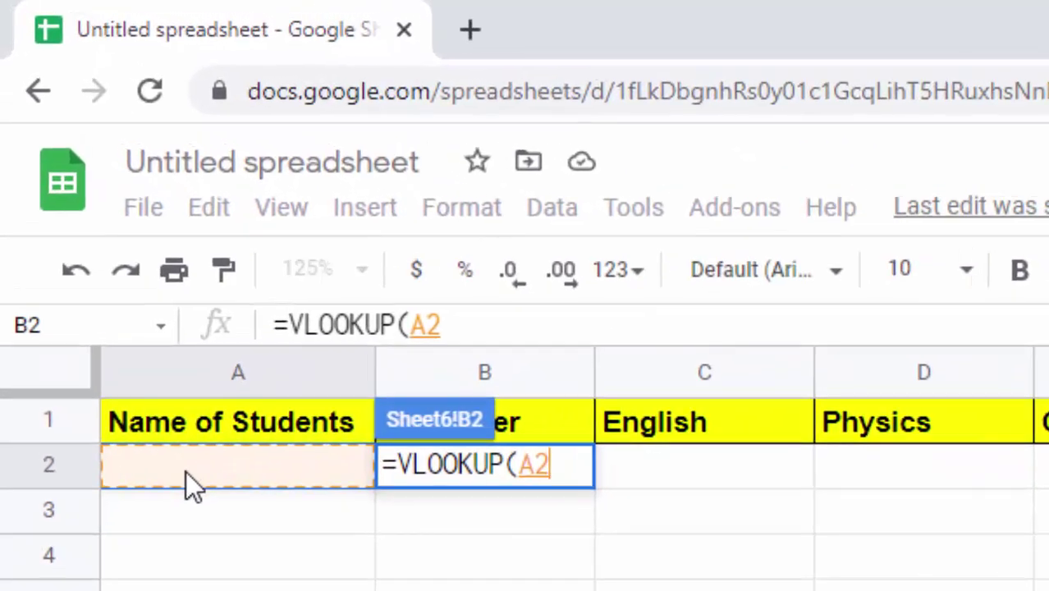
{"action": "key", "text": "F4"}
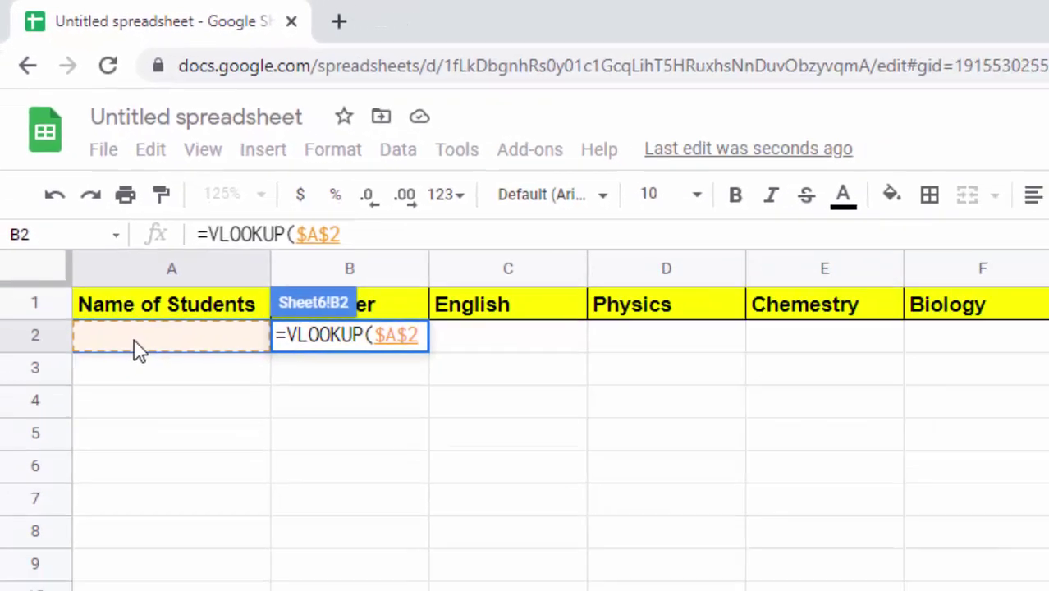
{"action": "type", "text": ","}
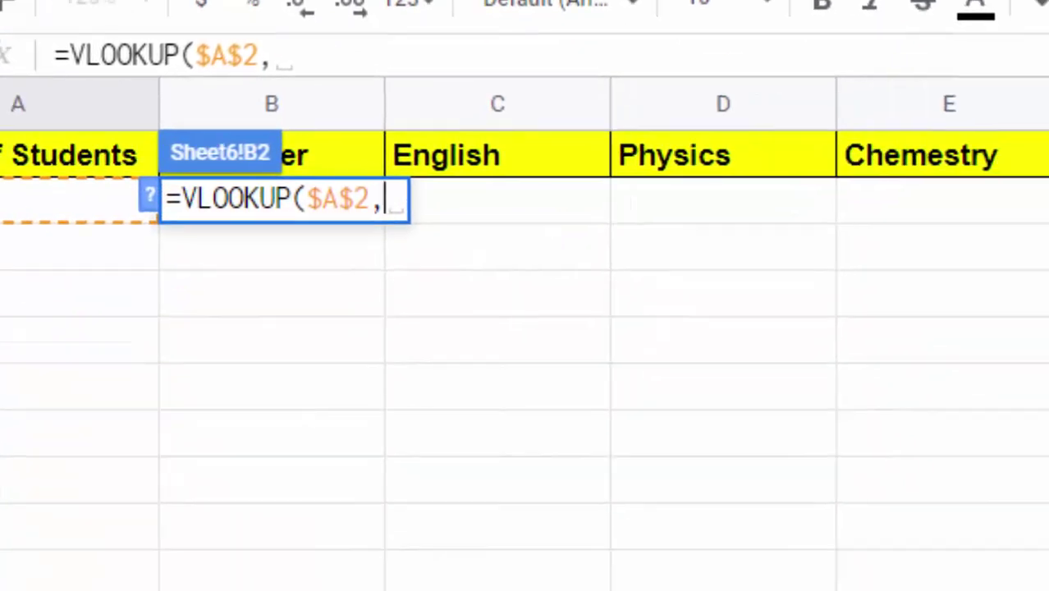
{"action": "left_click", "coordinate": [722, 566]}
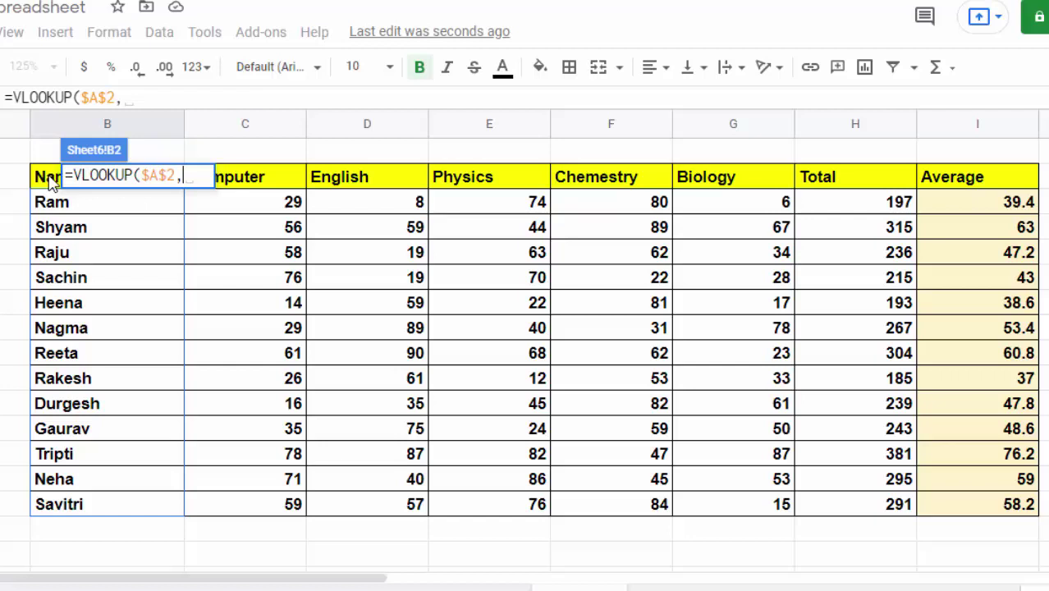
{"action": "left_click_drag", "start_coordinate": [50, 182], "coordinate": [969, 504]}
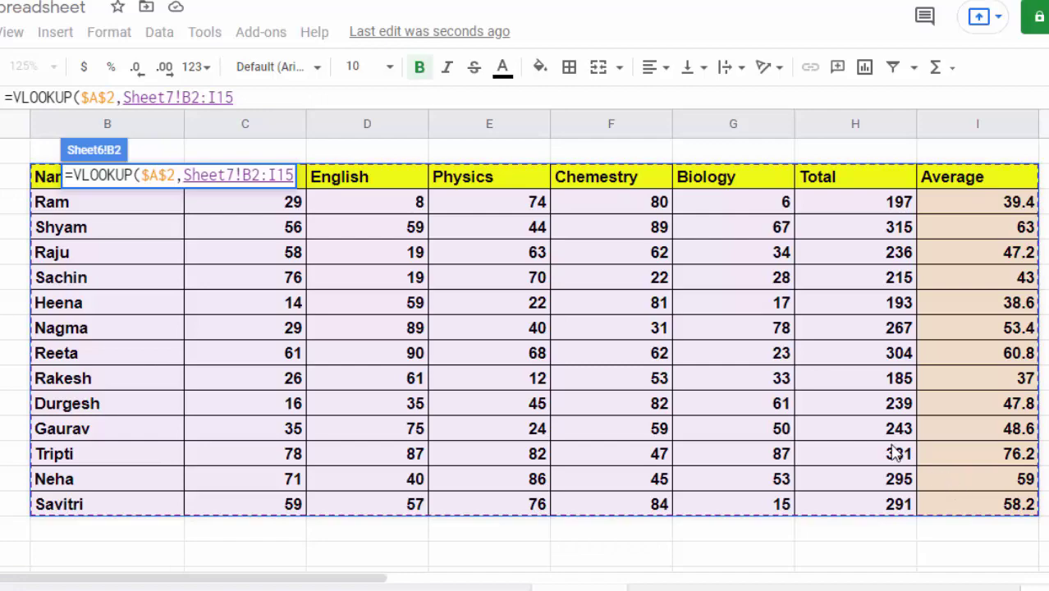
{"action": "key", "text": "F4"}
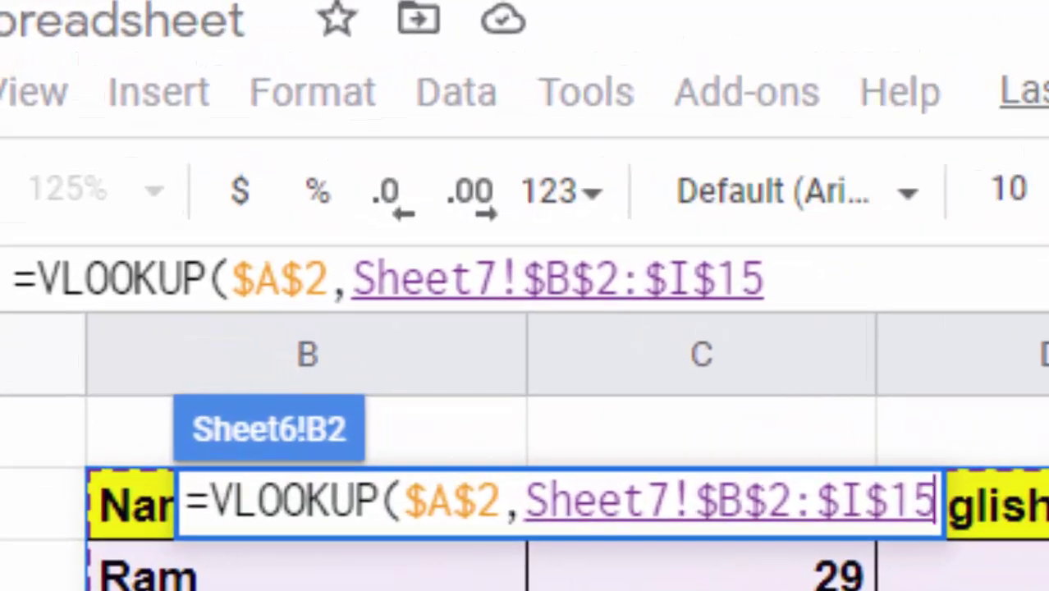
{"action": "type", "text": ","}
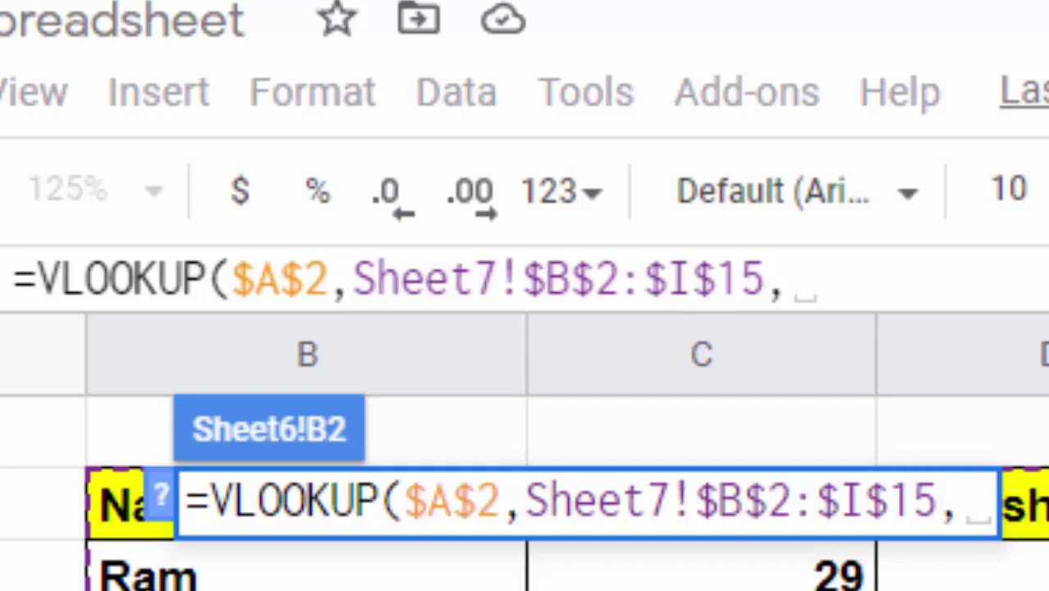
{"action": "type", "text": "column"}
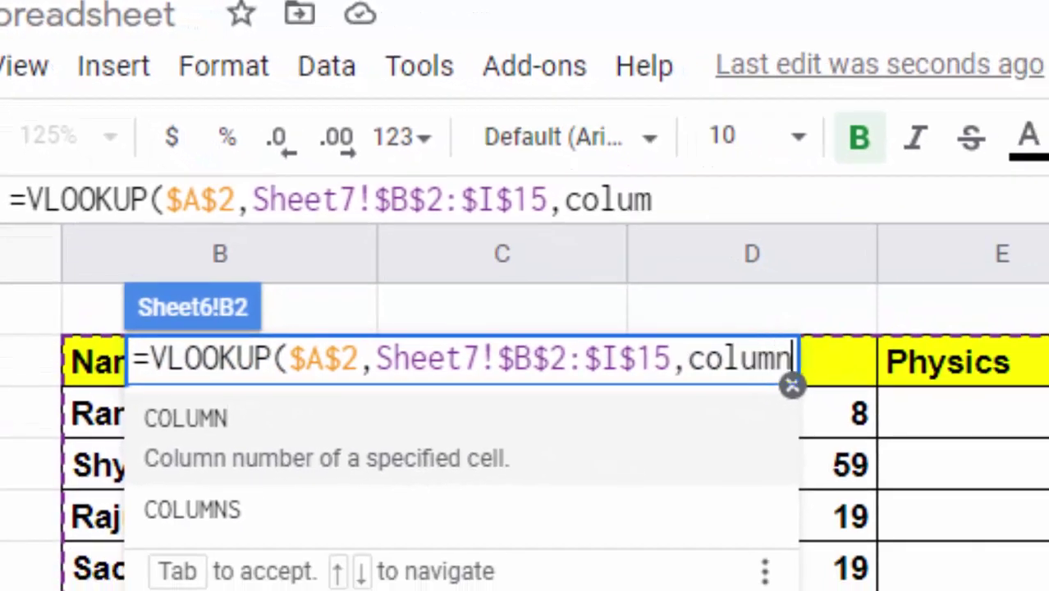
{"action": "type", "text": "s"}
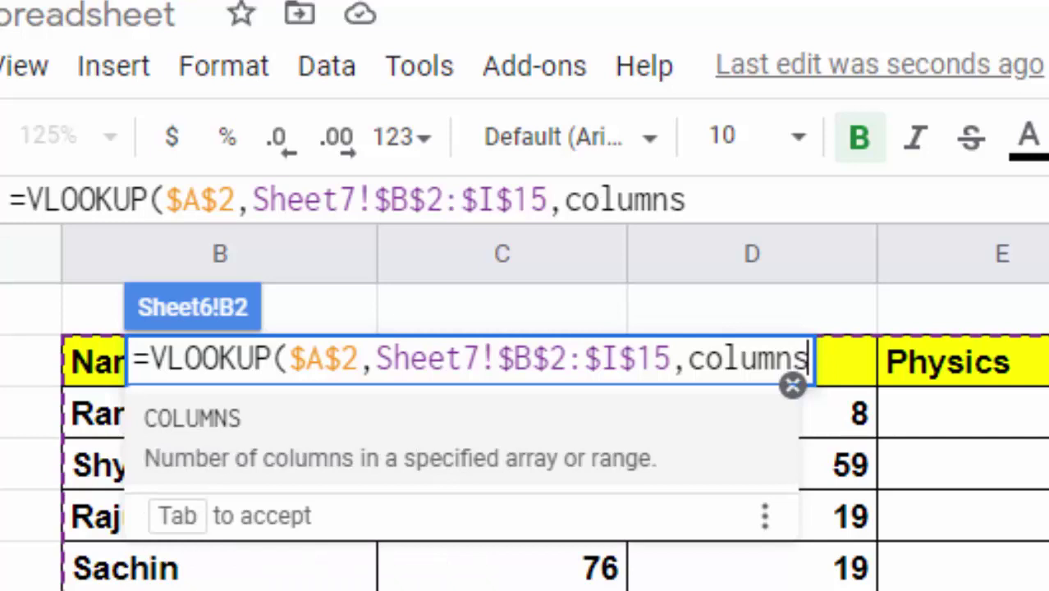
{"action": "key", "text": "Tab"}
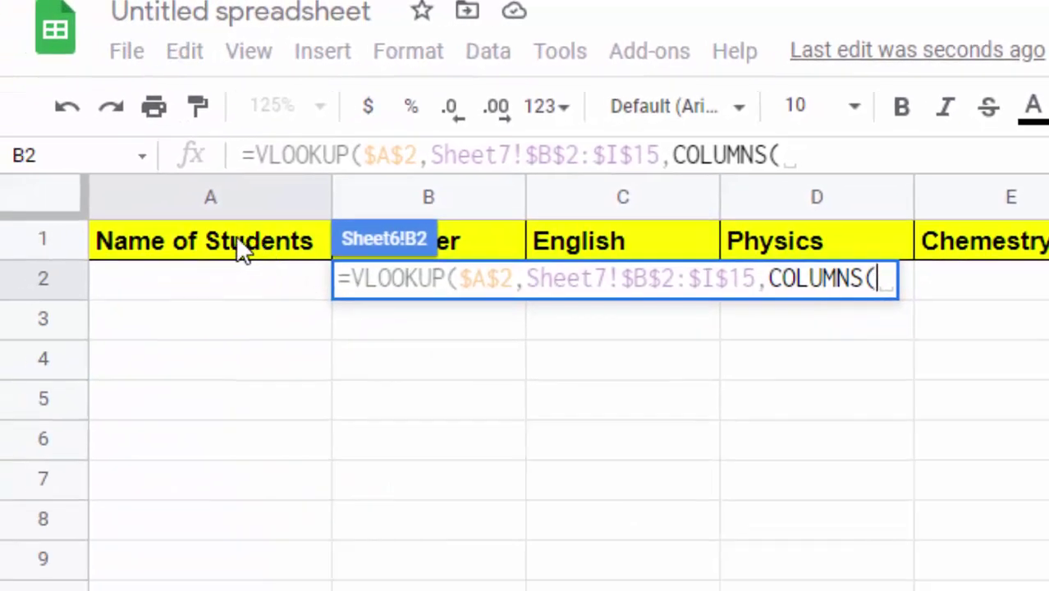
Step: Complete B2 as COLUMNS($A$1:B1) with exact match 0 and enter it, showing #N/A
{"action": "left_click_drag", "start_coordinate": [241, 251], "coordinate": [413, 238]}
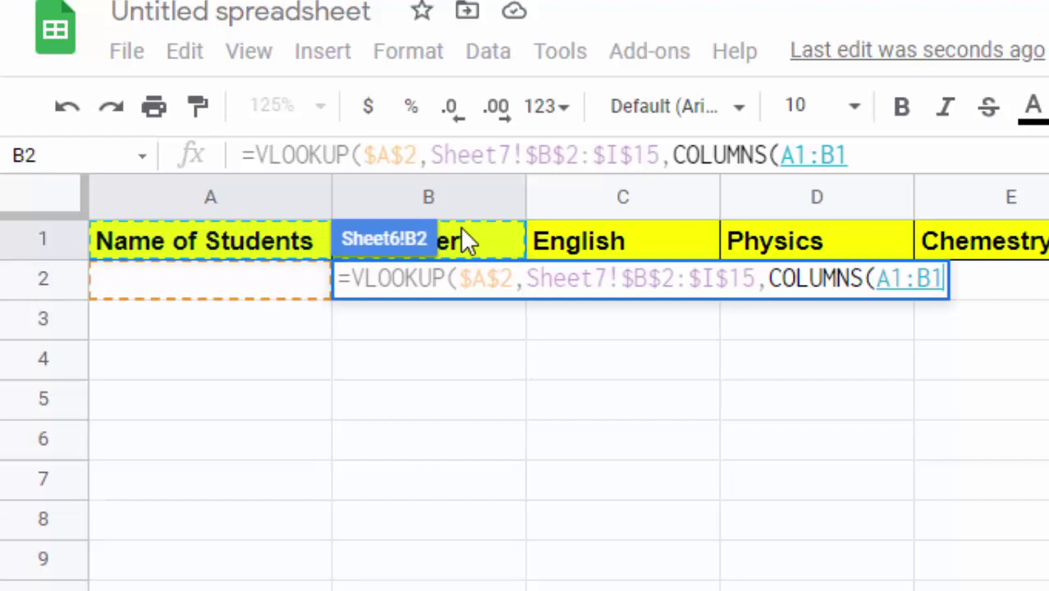
{"action": "left_click", "coordinate": [880, 279]}
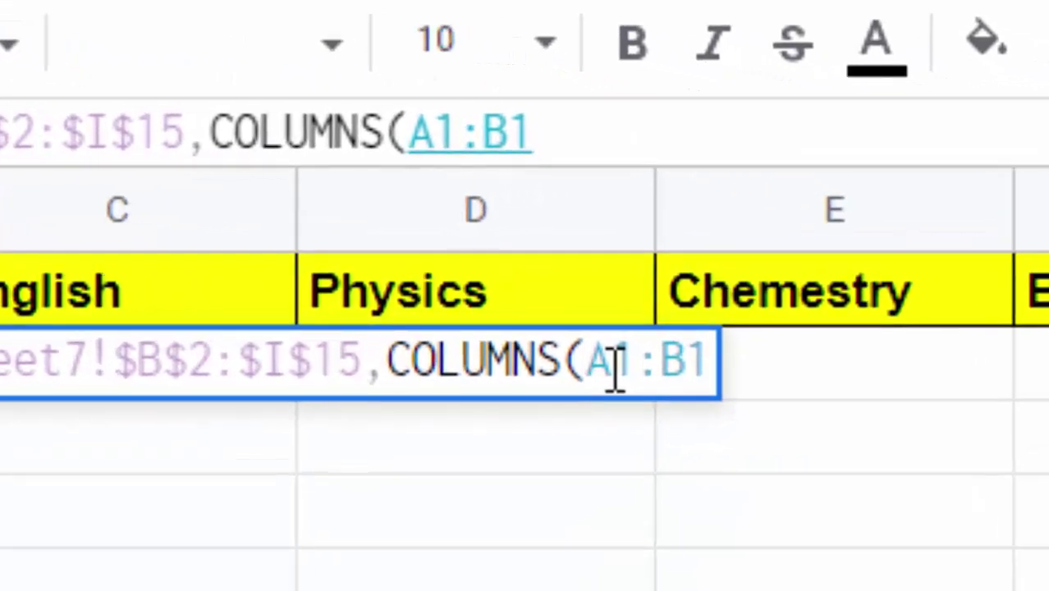
{"action": "type", "text": "$"}
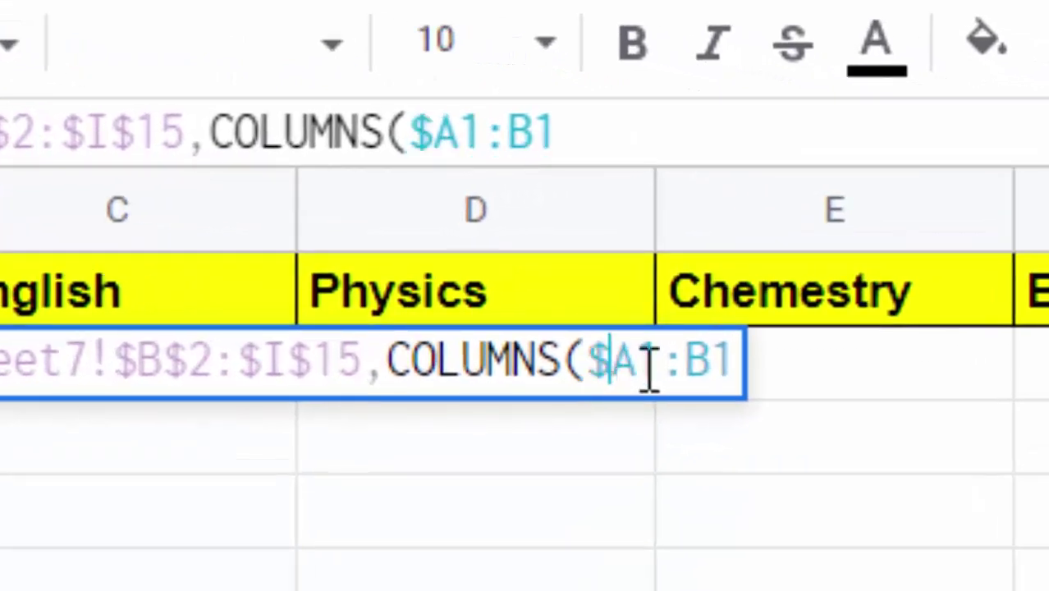
{"action": "key", "text": "Right"}
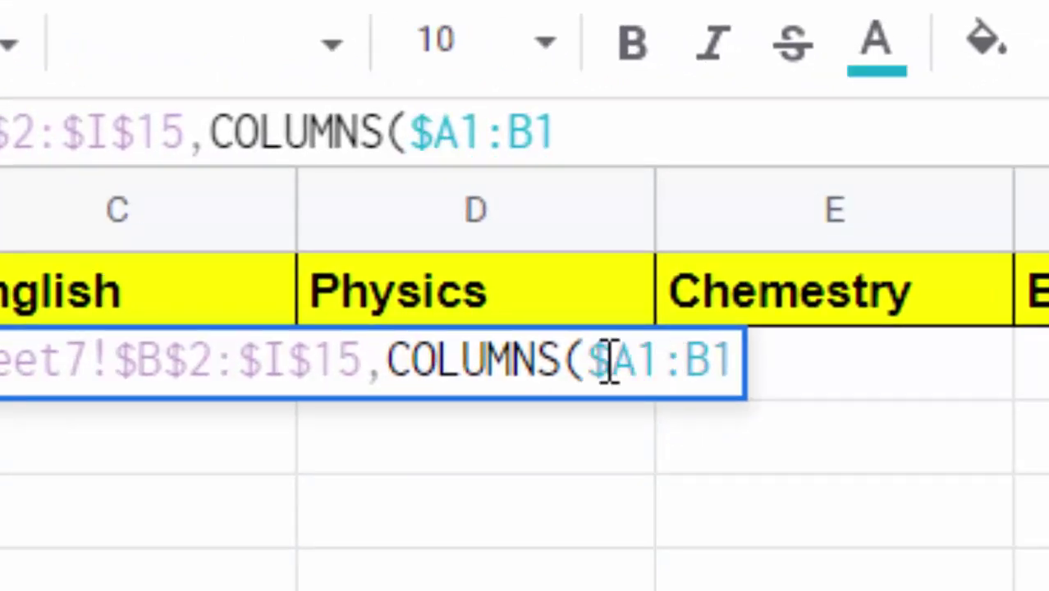
{"action": "type", "text": "$"}
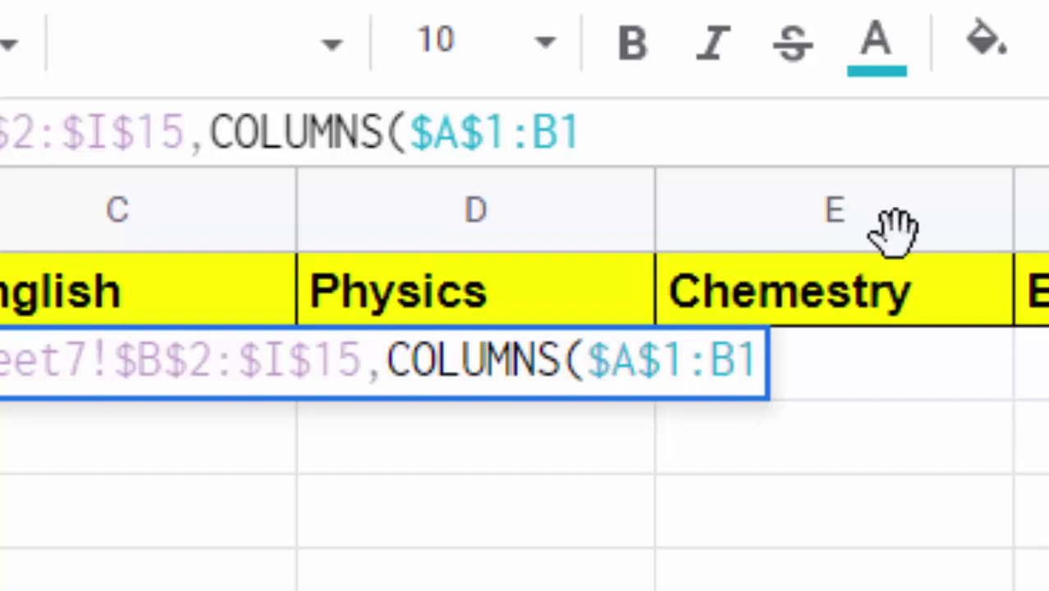
{"action": "left_click", "coordinate": [754, 361]}
{"action": "type", "text": ")"}
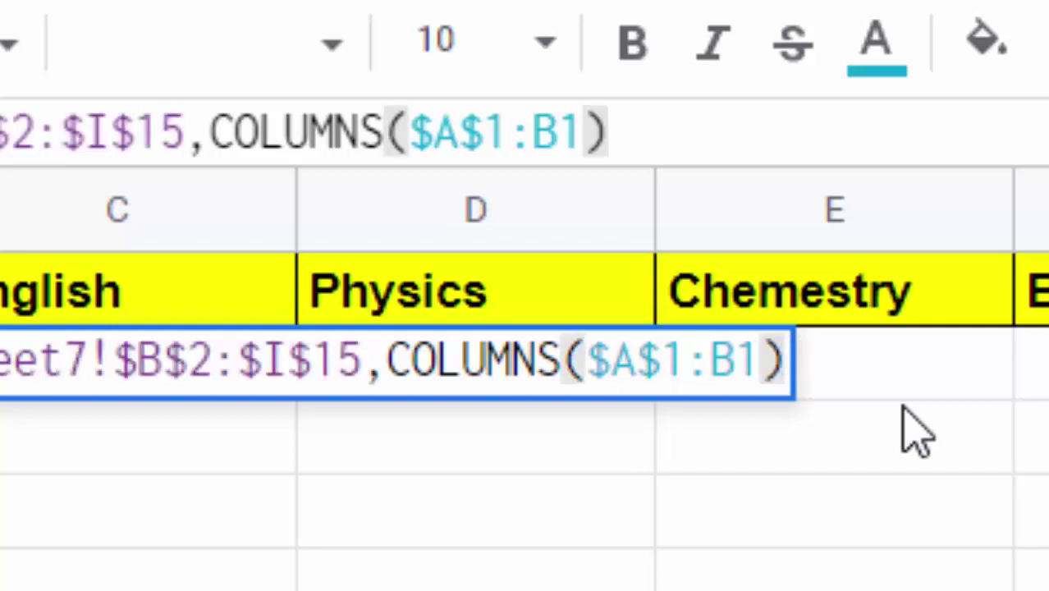
{"action": "type", "text": ", "}
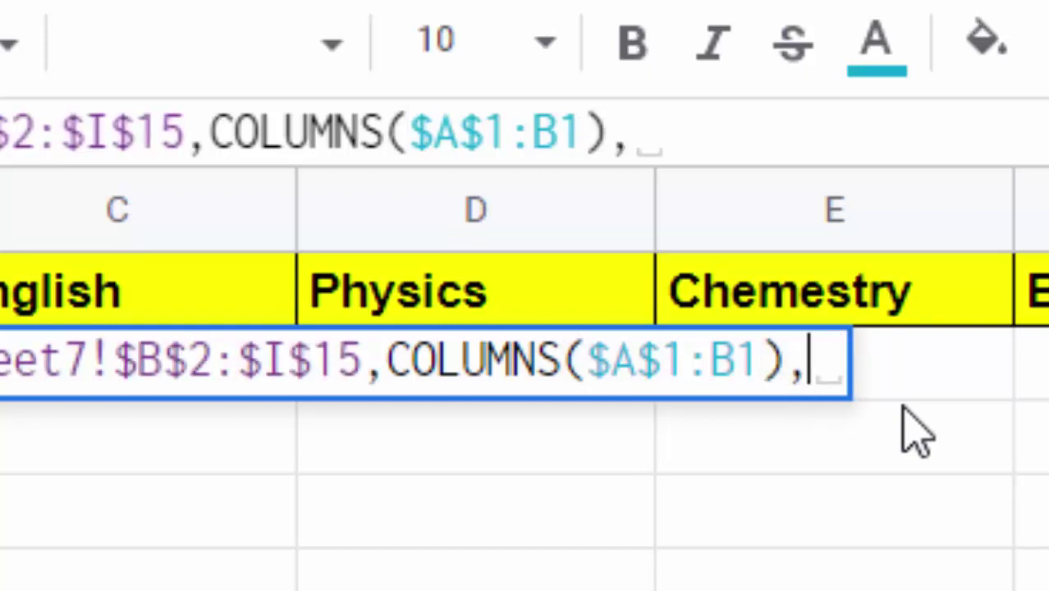
{"action": "type", "text": "0"}
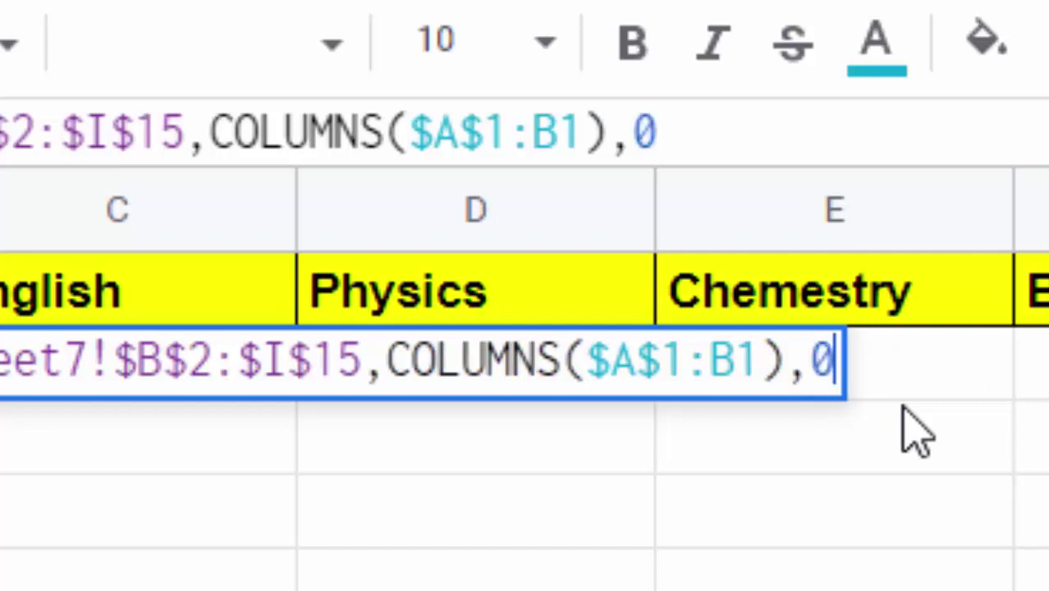
{"action": "type", "text": ")"}
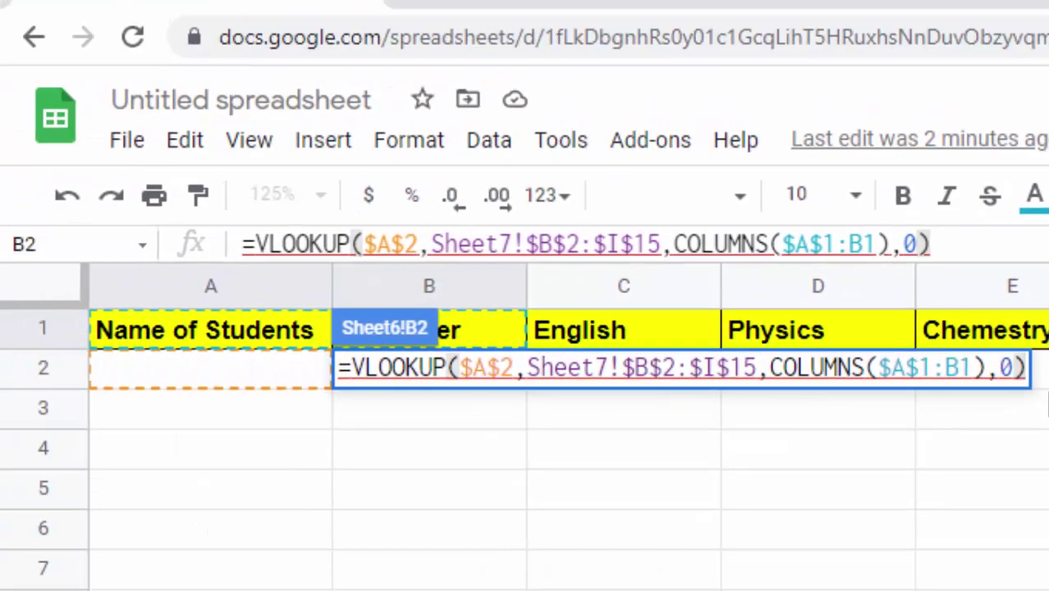
{"action": "key", "text": "Return"}
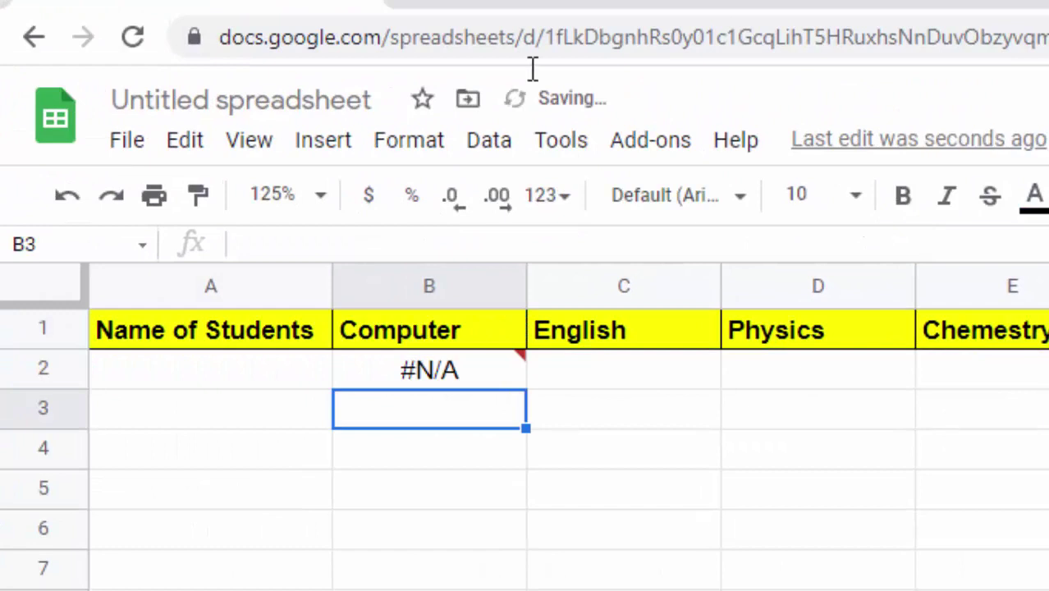
Step: Enter Ram in A2 so B2's lookup returns his Computer mark 29
{"action": "left_click", "coordinate": [204, 378]}
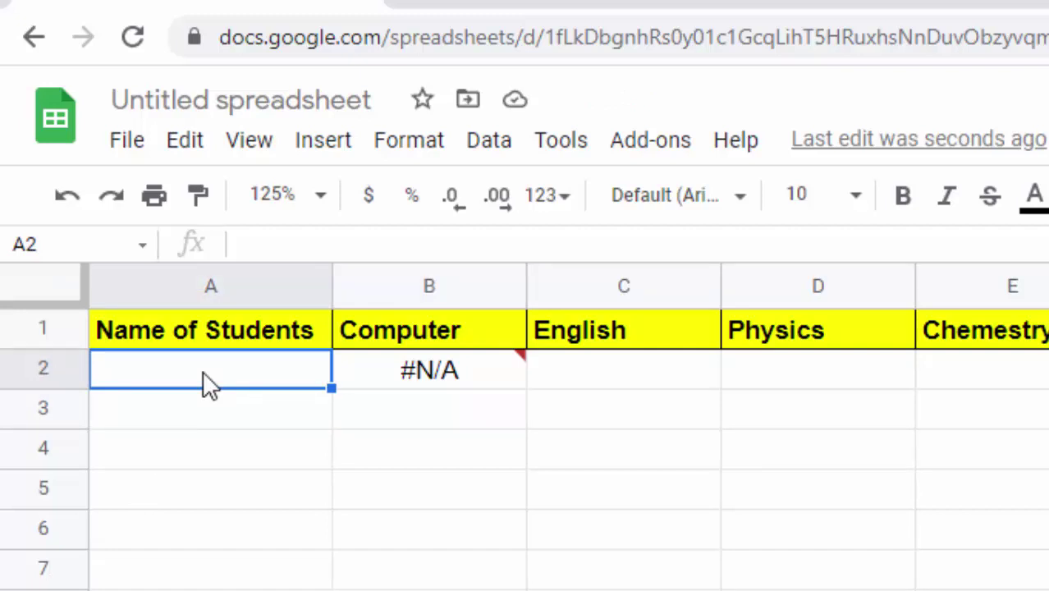
{"action": "type", "text": "Ram"}
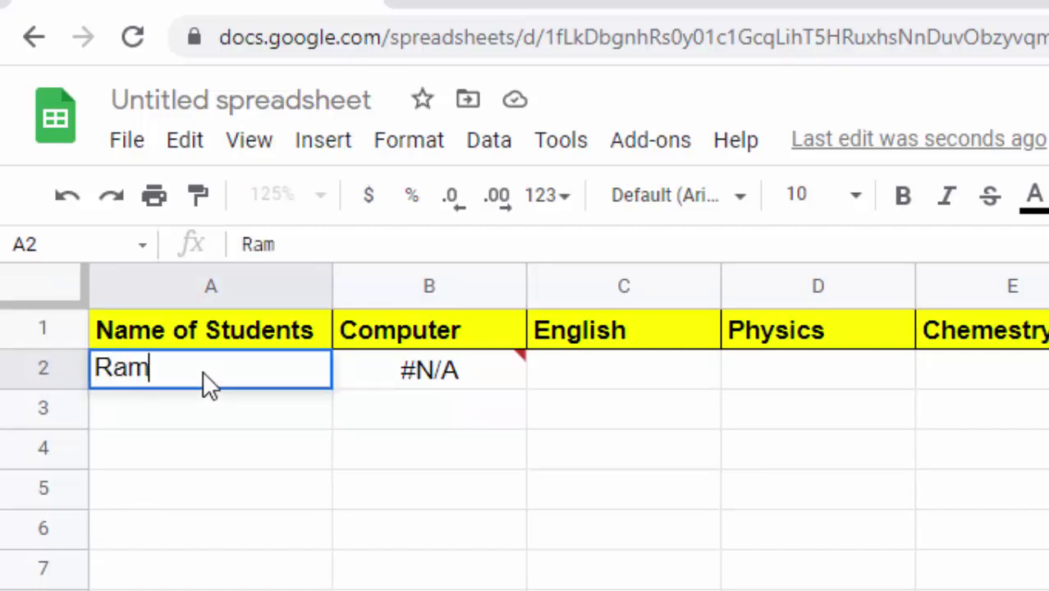
{"action": "key", "text": "Return"}
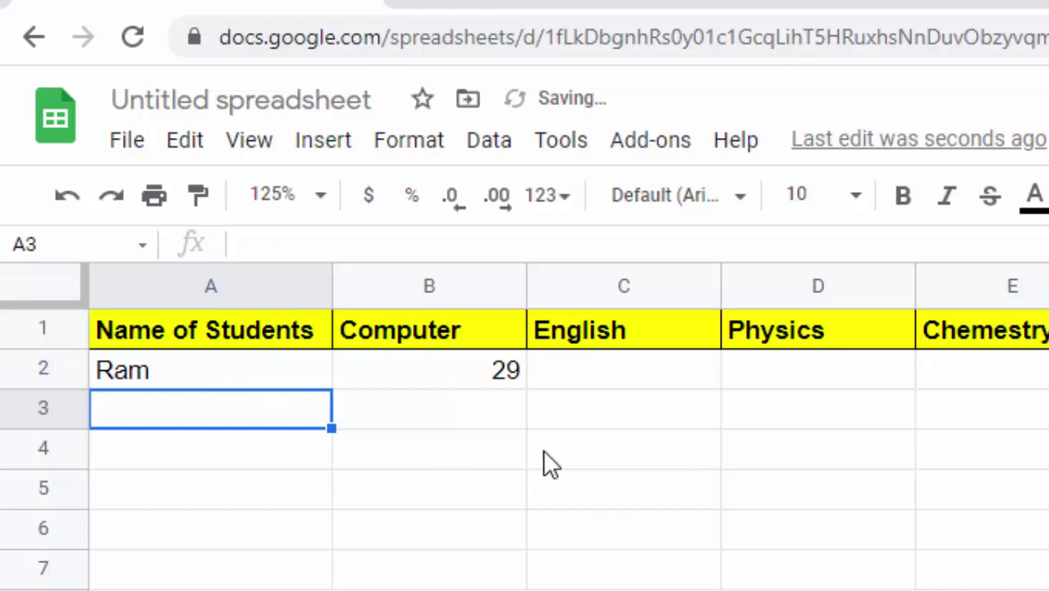
{"action": "left_click", "coordinate": [477, 364]}
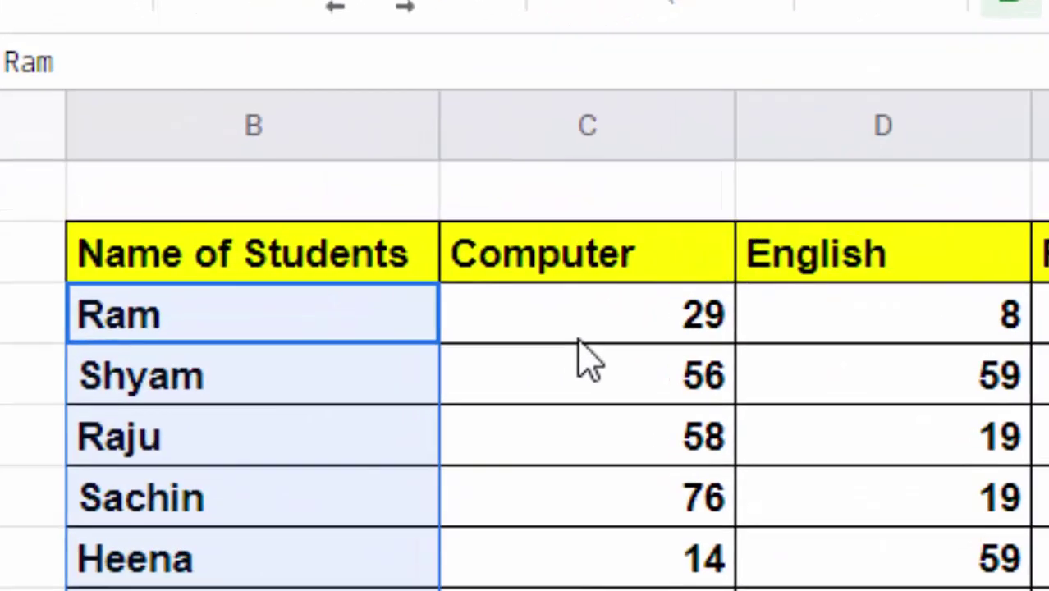
Step: Confirm Ram's Computer mark 29 in Sheet7 cell C3, then return to Sheet6
{"action": "left_click", "coordinate": [342, 247]}
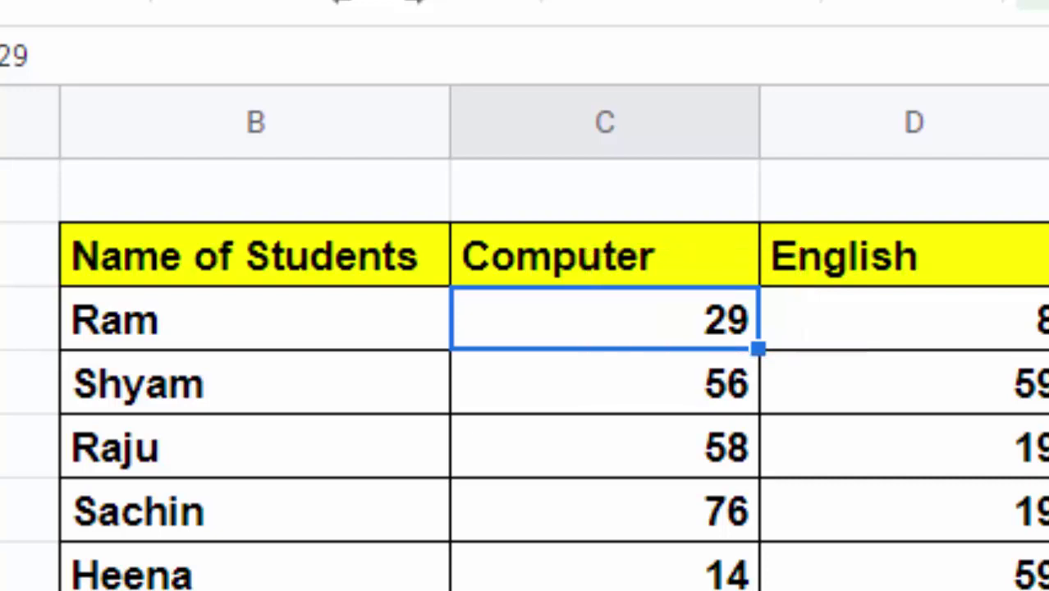
{"action": "left_click", "coordinate": [932, 504]}
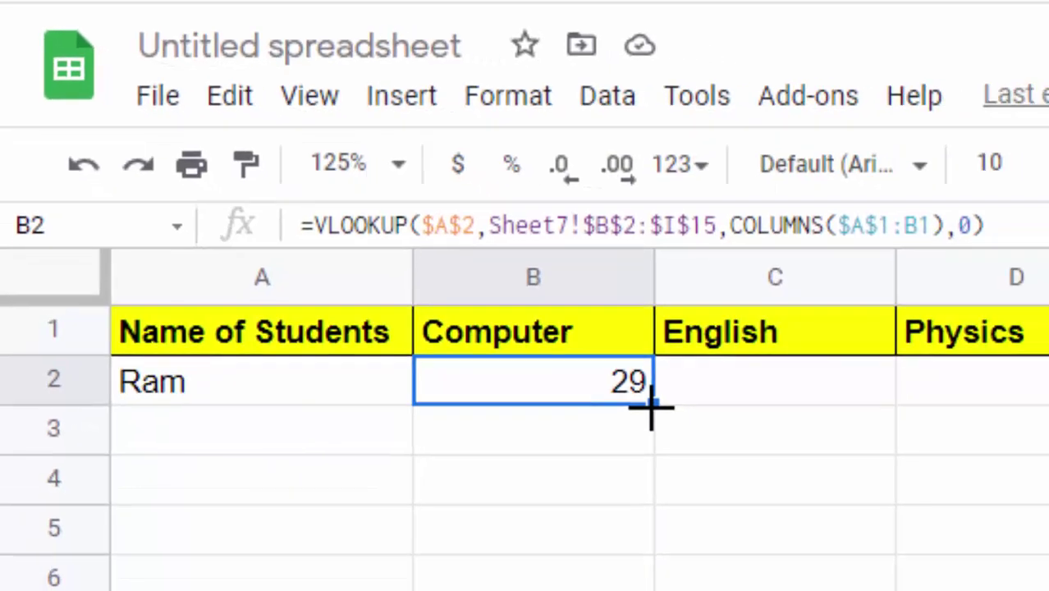
Step: Fill B2's formula through G2, giving 29, 8, 74, 80, 28 and total 219
{"action": "mouse_move", "coordinate": [651, 408]}
{"action": "left_mouse_down"}
{"action": "mouse_move", "coordinate": [812, 234]}
{"action": "mouse_move", "coordinate": [998, 231]}
{"action": "left_mouse_up"}
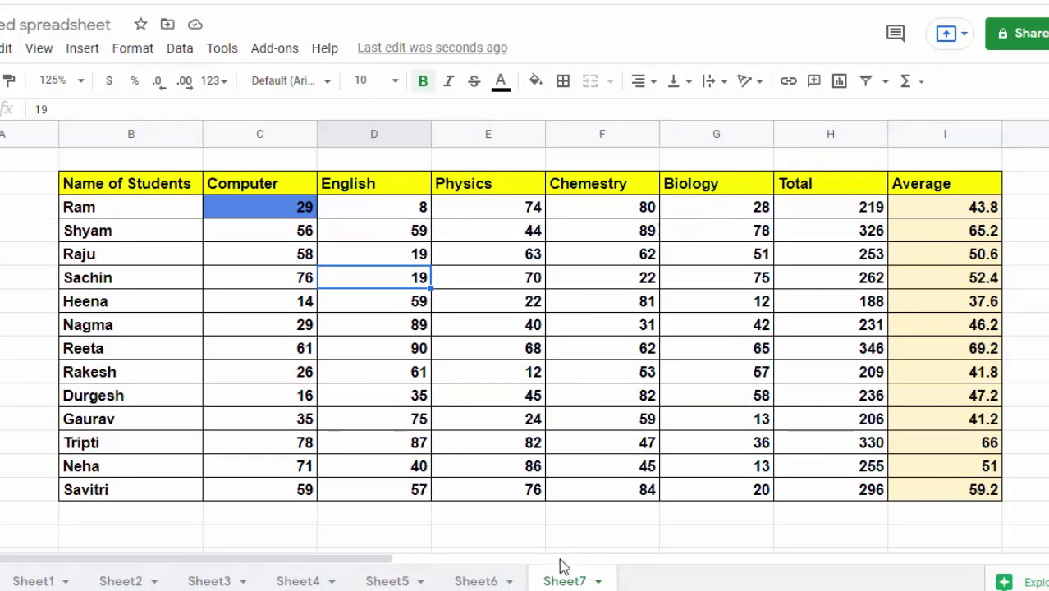
{"action": "mouse_move", "coordinate": [538, 589]}
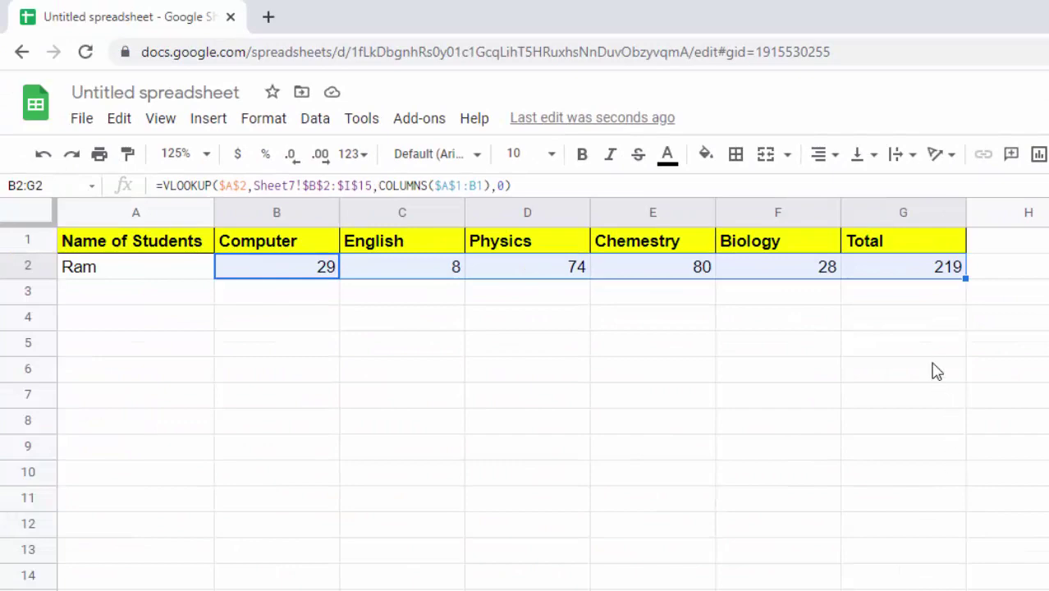
Step: Extend the lookup formula into H2 and label H1 'Average'
{"action": "left_click_drag", "start_coordinate": [967, 279], "coordinate": [1012, 277]}
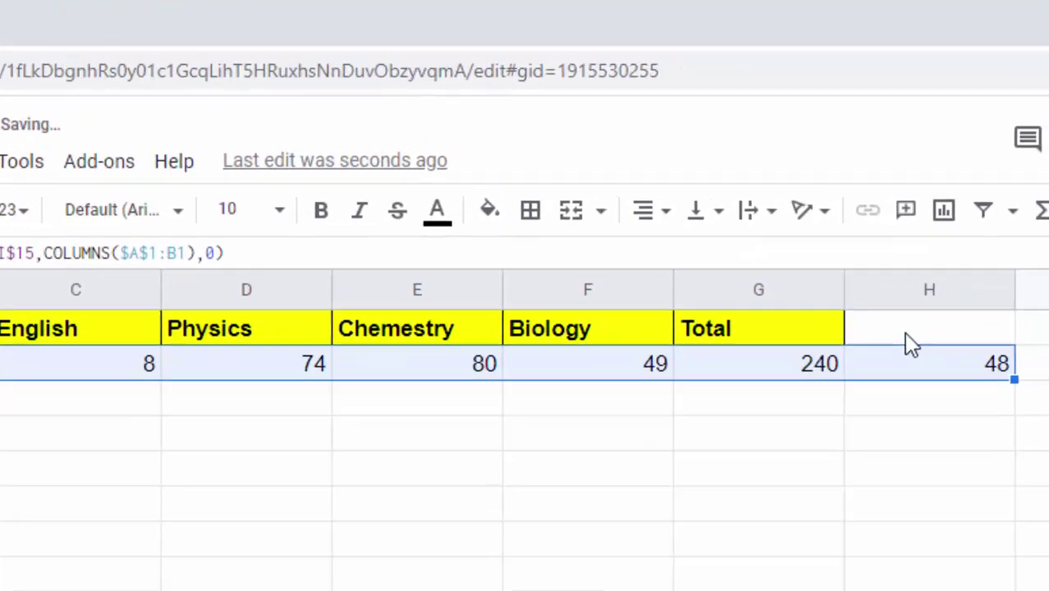
{"action": "left_click", "coordinate": [973, 264]}
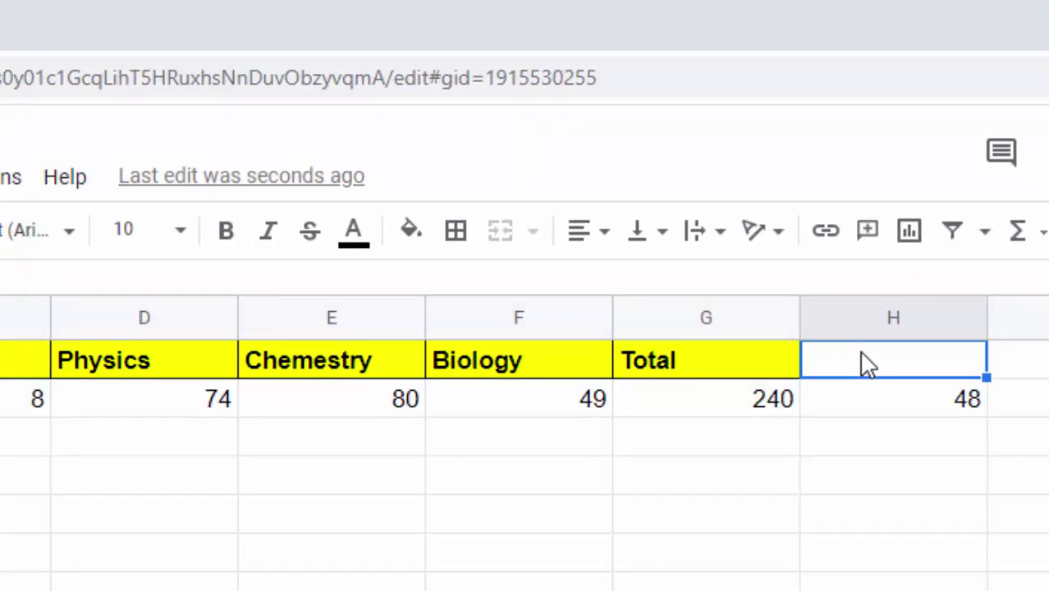
{"action": "type", "text": "A"}
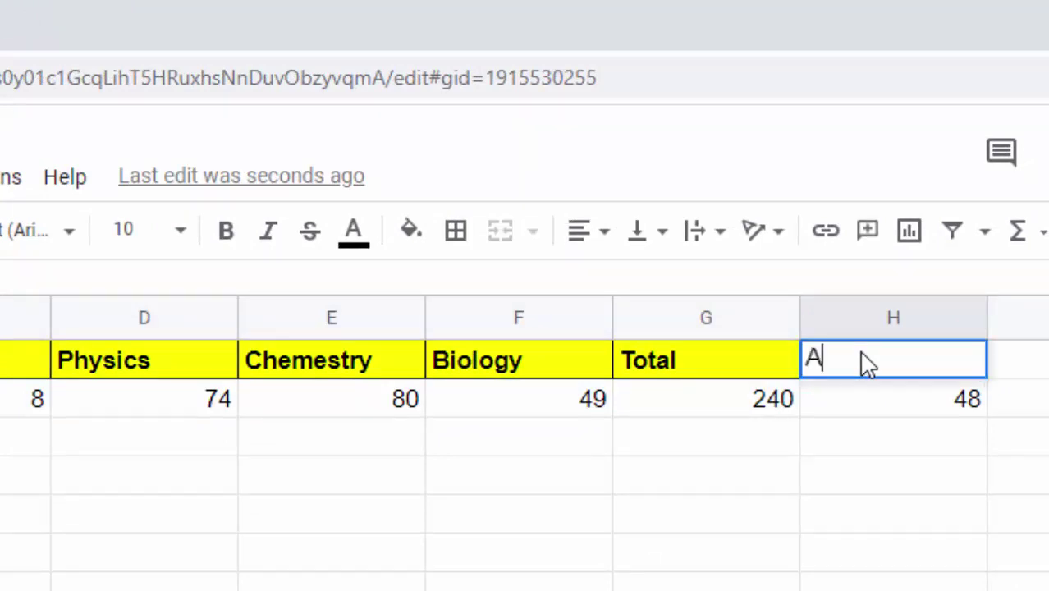
{"action": "type", "text": "verage"}
{"action": "key", "text": "Return"}
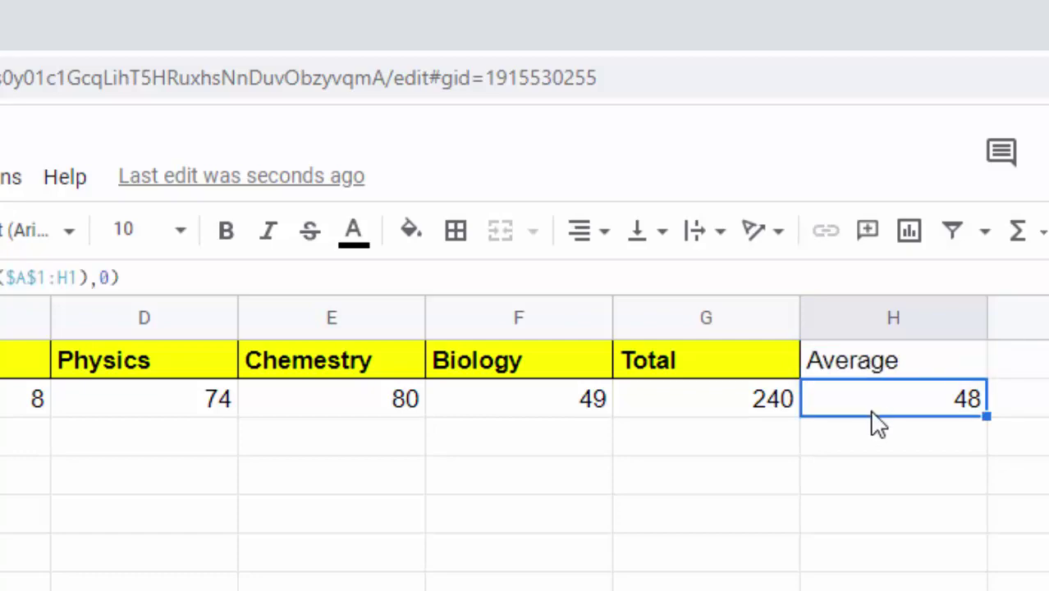
Step: Copy the Total header's yellow bold formatting onto the Average header in H1
{"action": "left_click", "coordinate": [854, 359]}
{"action": "left_click", "coordinate": [731, 365]}
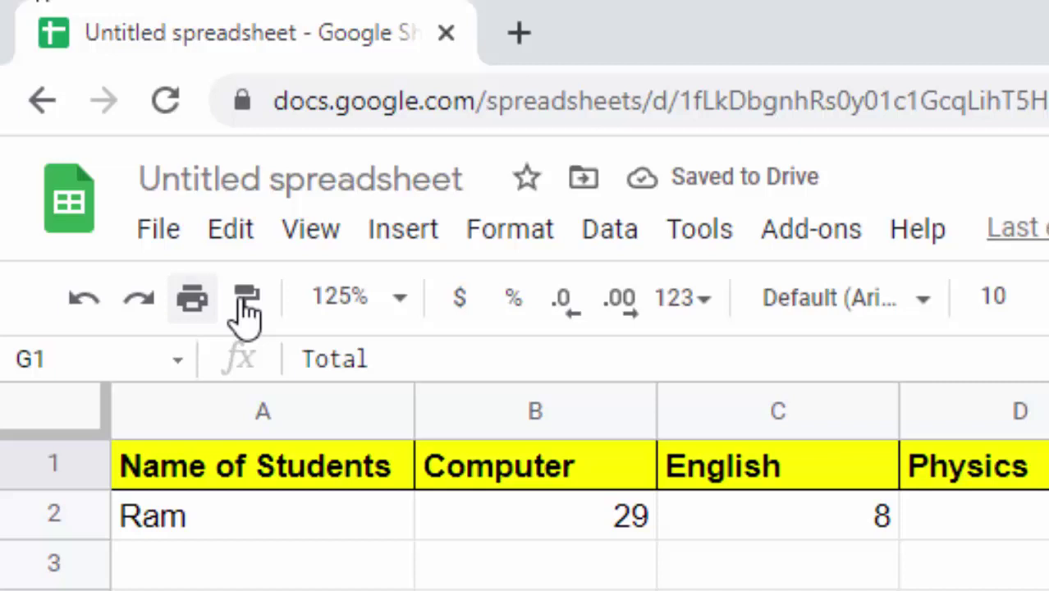
{"action": "left_click", "coordinate": [246, 302]}
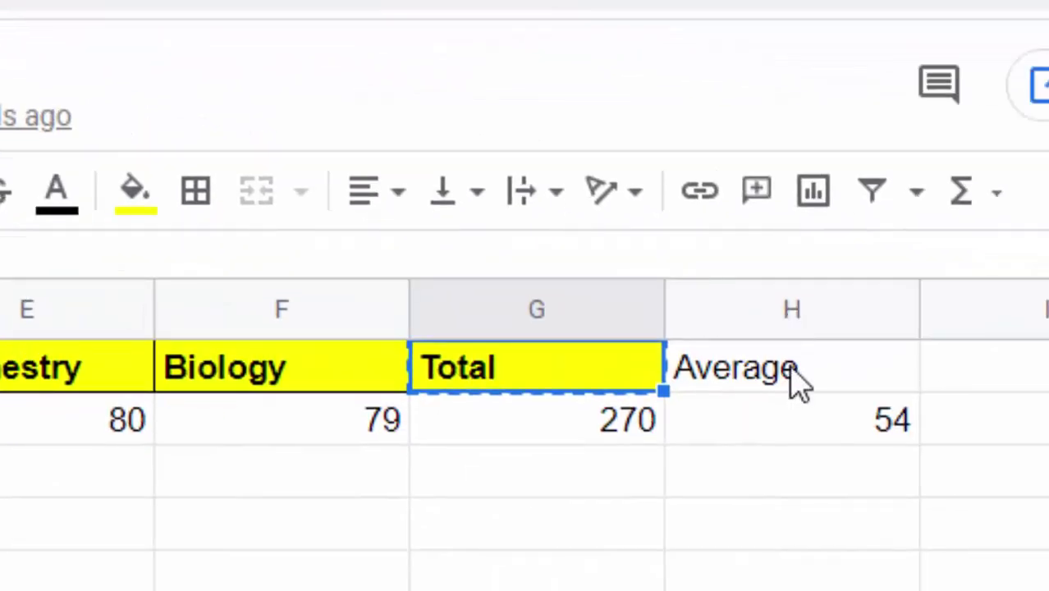
{"action": "left_click", "coordinate": [793, 377]}
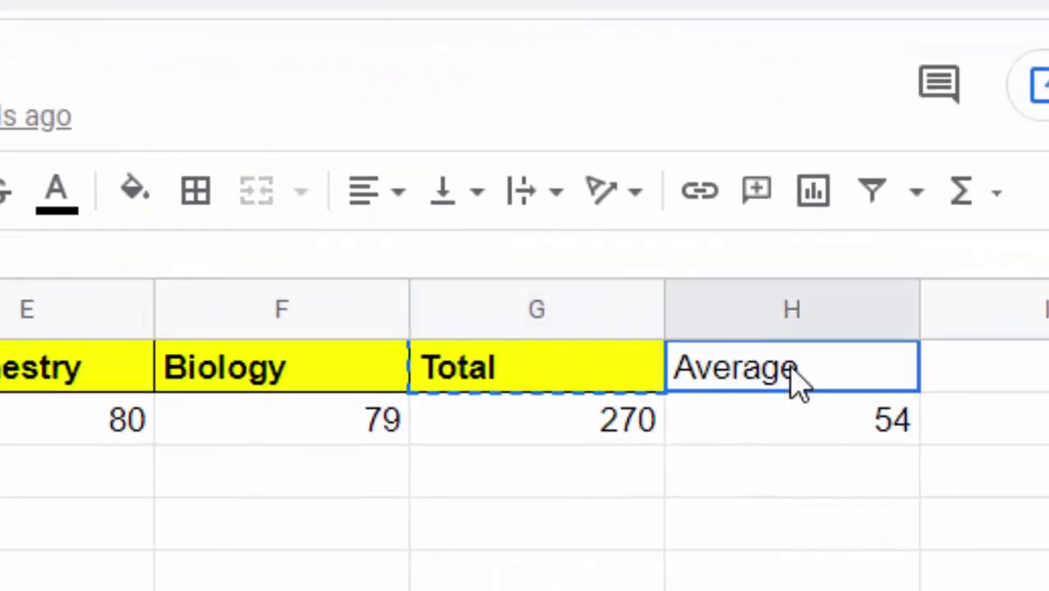
{"action": "left_click", "coordinate": [837, 529]}
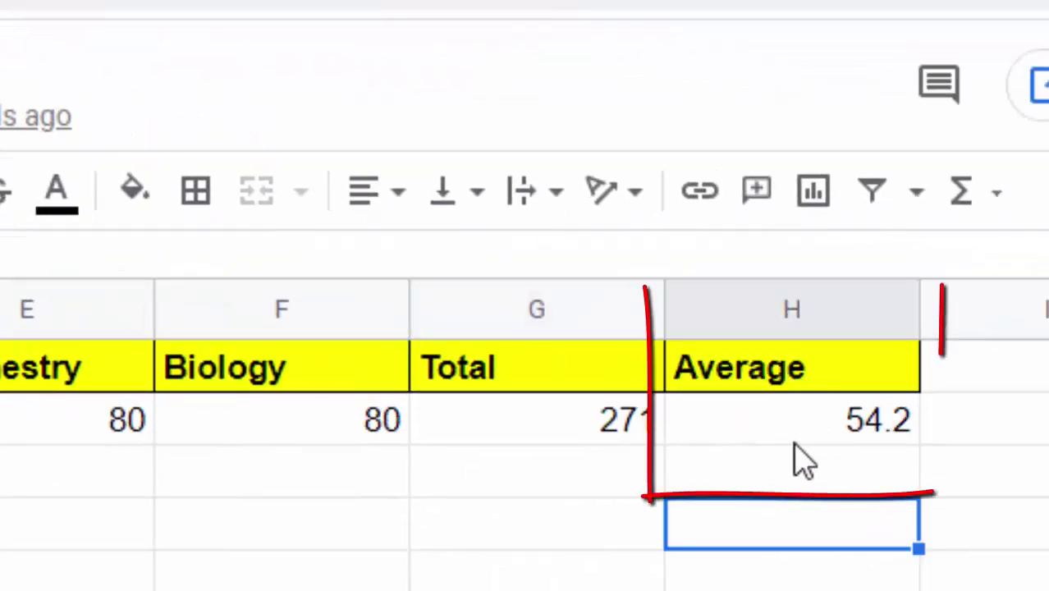